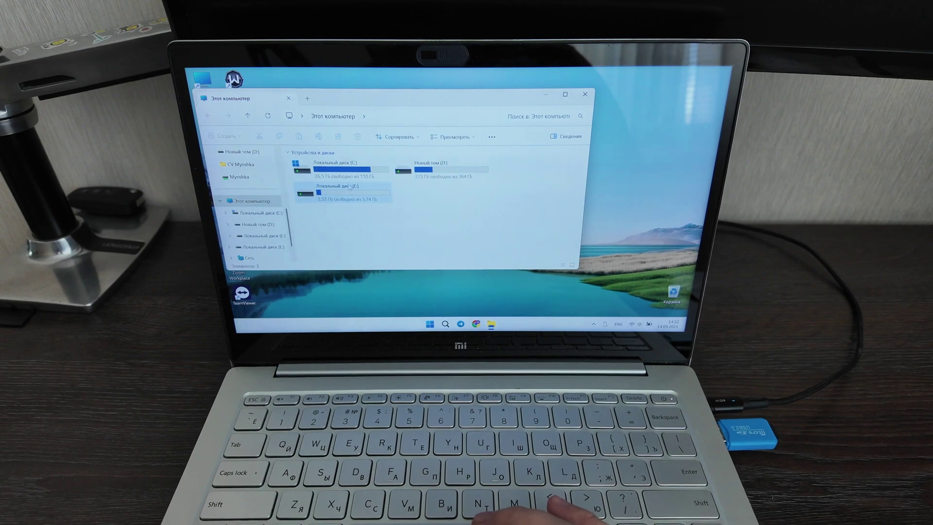
# - Select the Local Disk (E:) SD card drive in This PC
pyautogui.click(352, 191)
# - Copy APP and PC.rar from Local Disk (E:) onto the desktop, then close the archive window
pyautogui.doubleClick(353, 192)
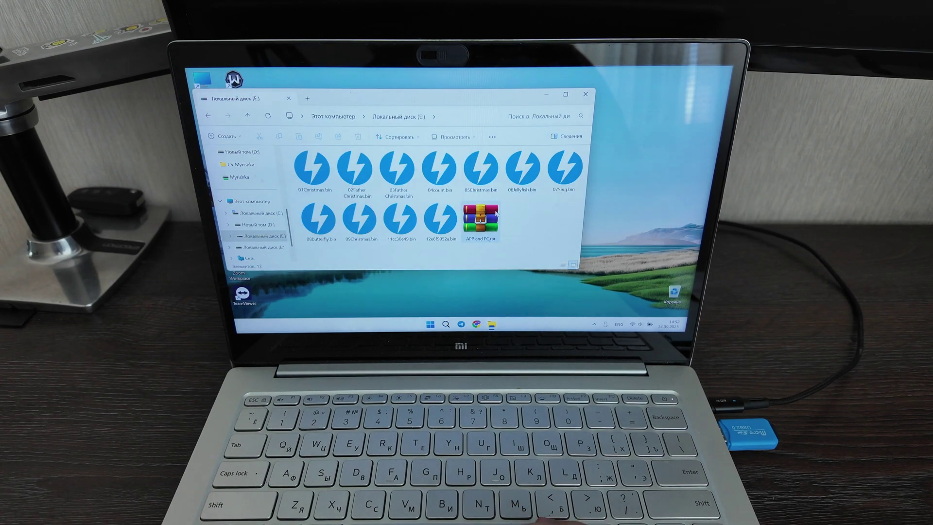
pyautogui.click(487, 223)
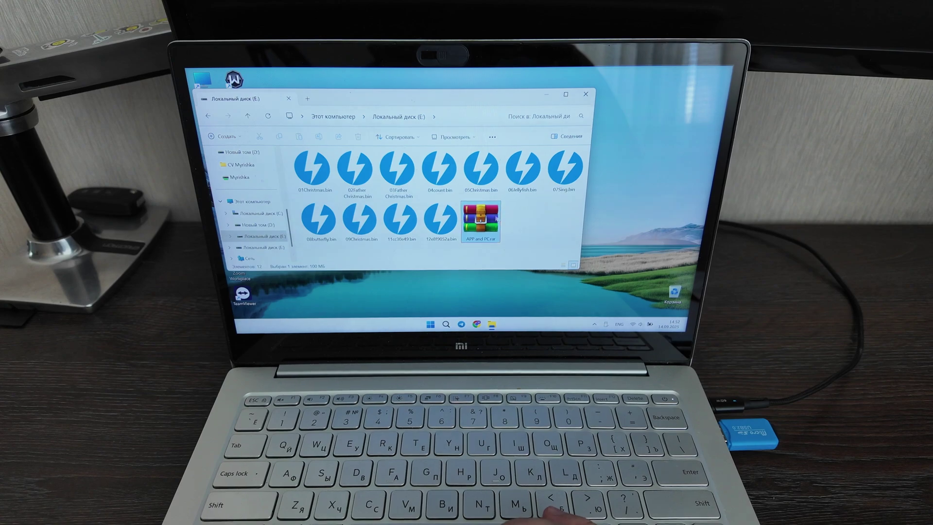
pyautogui.moveTo(483, 221); pyautogui.dragTo(634, 146)
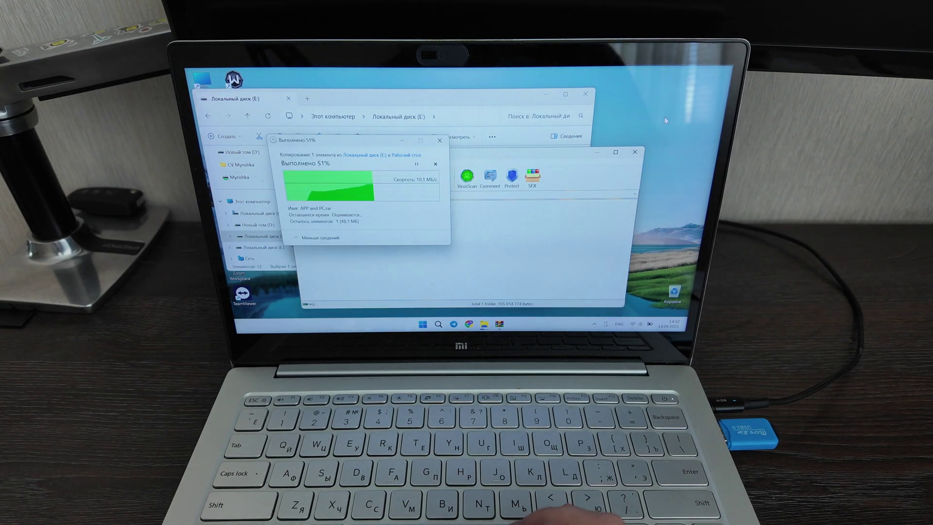
pyautogui.click(636, 152)
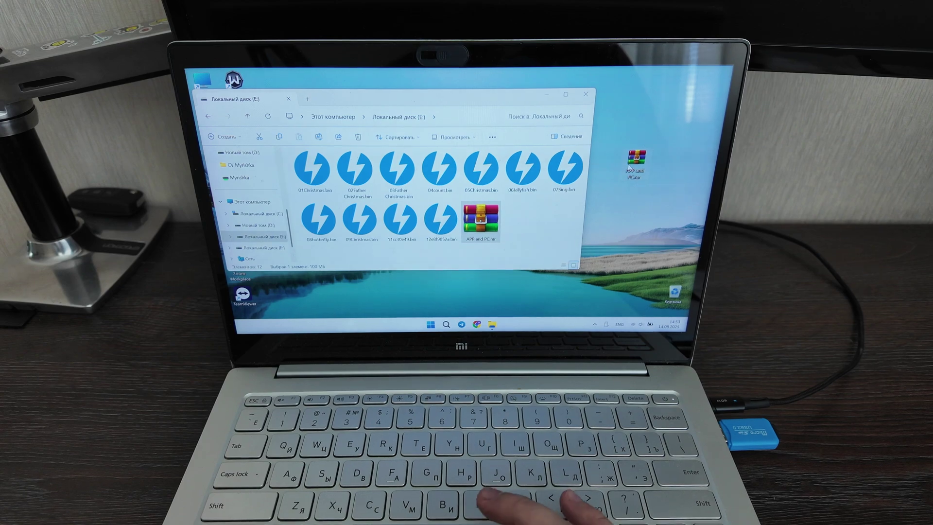
pyautogui.doubleClick(480, 218)
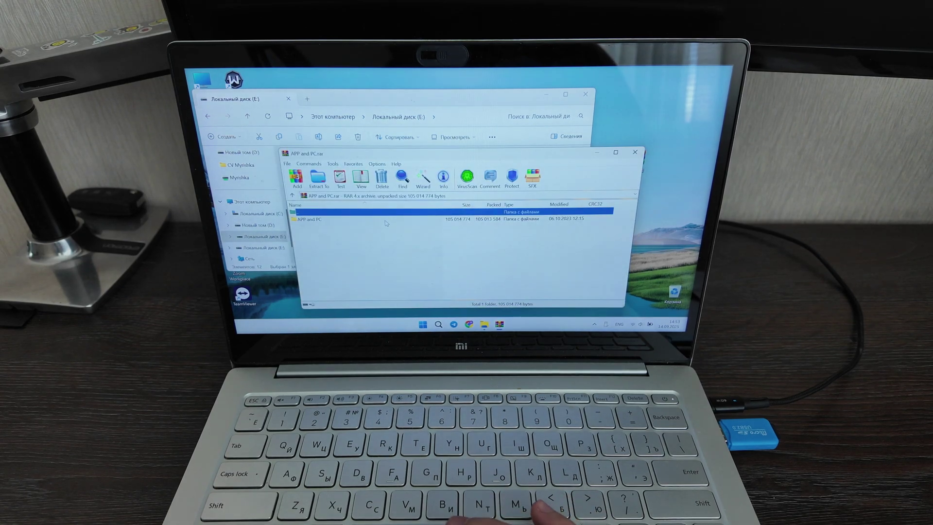
pyautogui.click(386, 221)
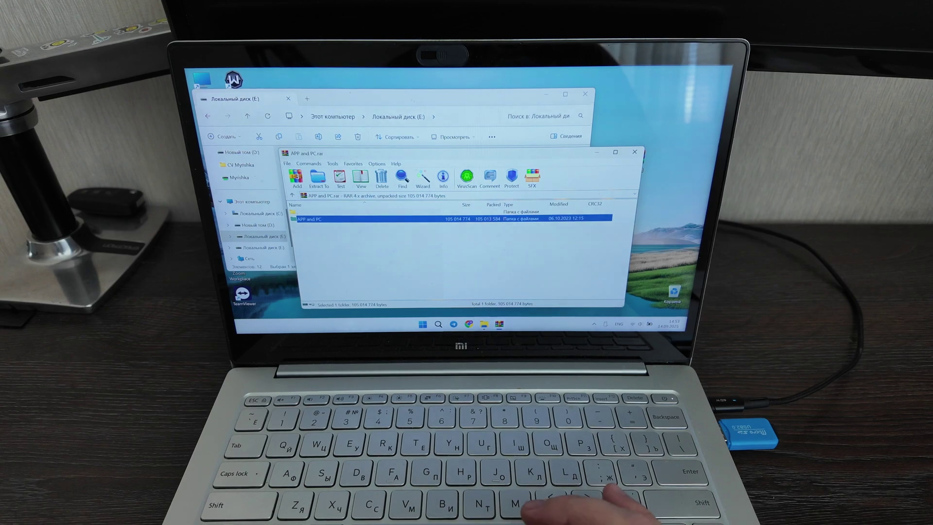
pyautogui.click(634, 152)
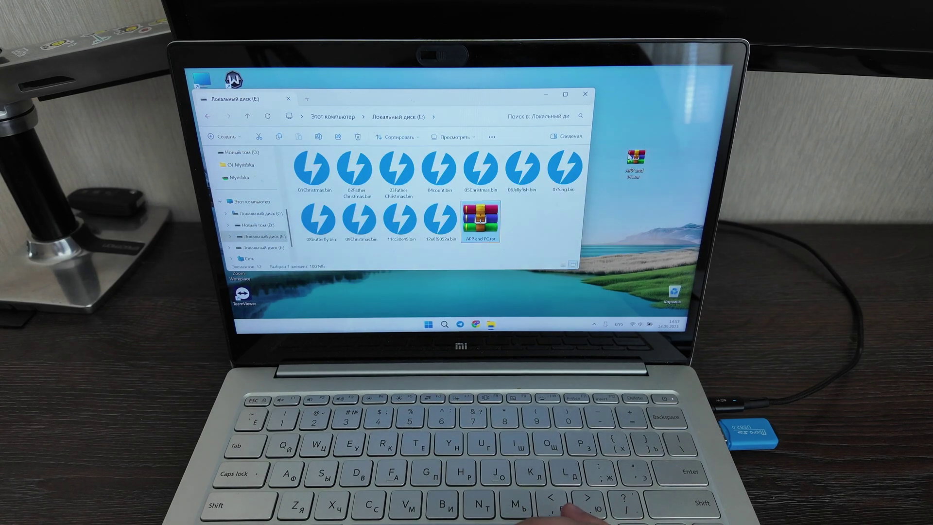
pyautogui.click(546, 95)
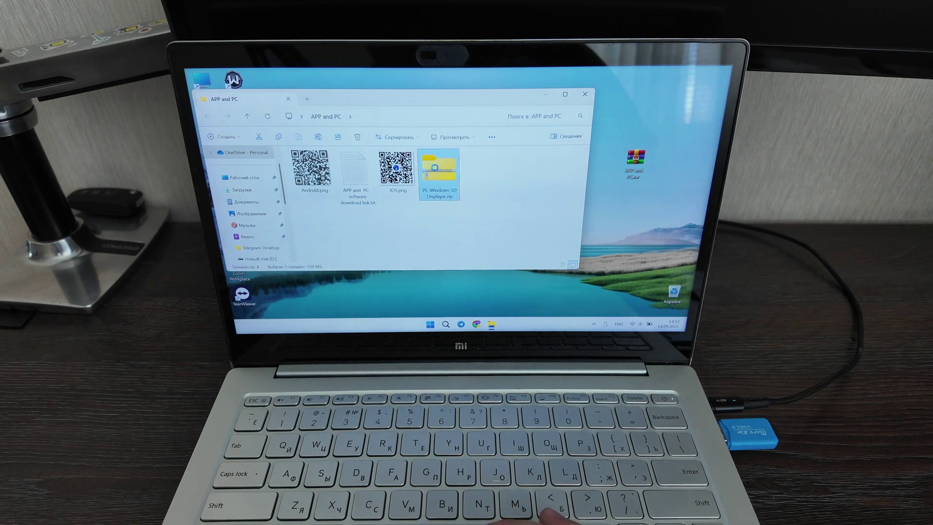
# - Run SDDisplayer.exe from PC-Windows-SDDisplayer.zip, advancing the setup wizard and approving the UAC prompt
pyautogui.doubleClick(436, 171)
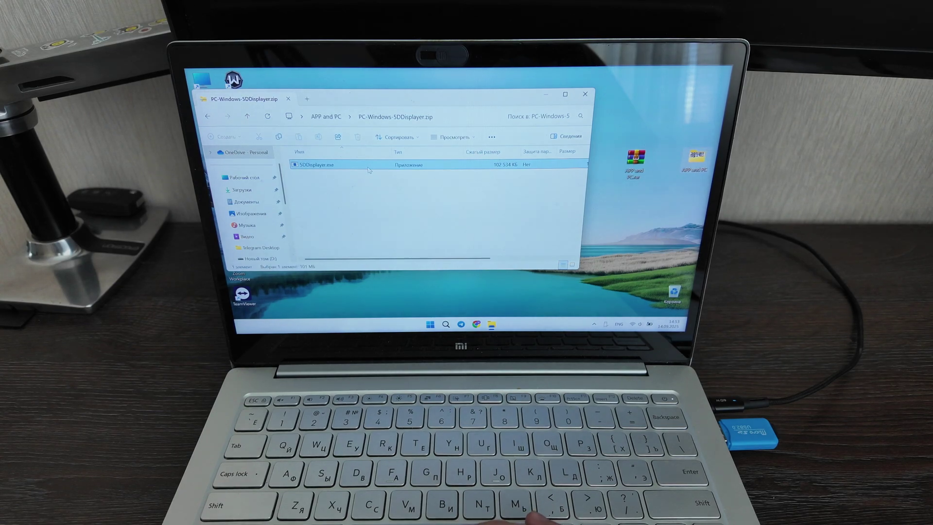
pyautogui.click(326, 117)
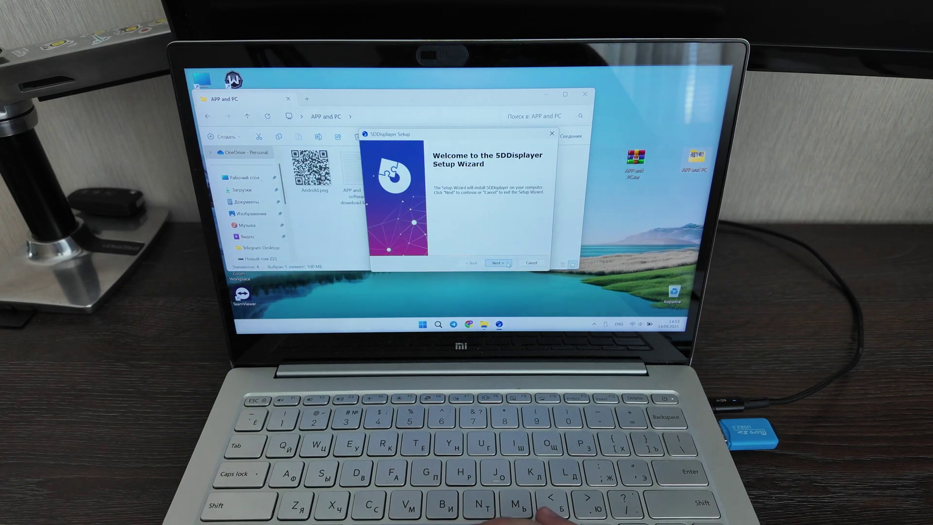
pyautogui.click(506, 263)
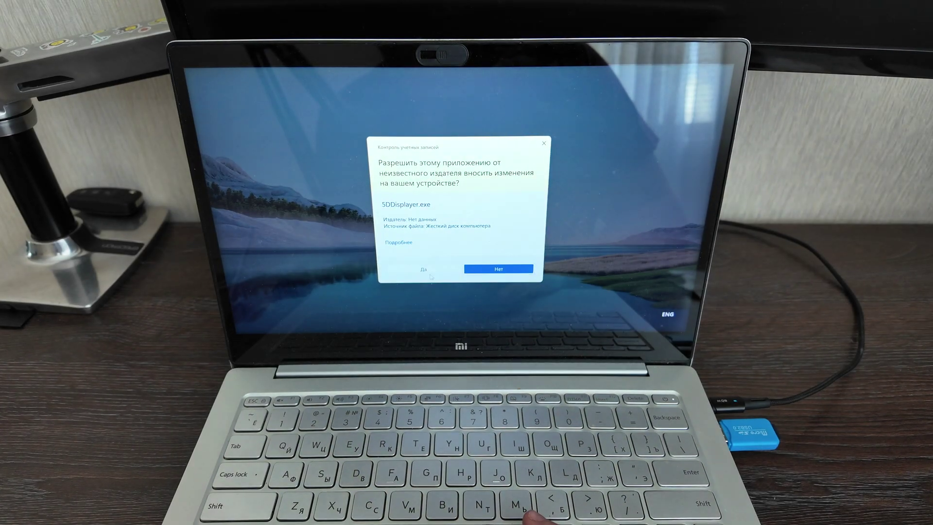
pyautogui.click(429, 271)
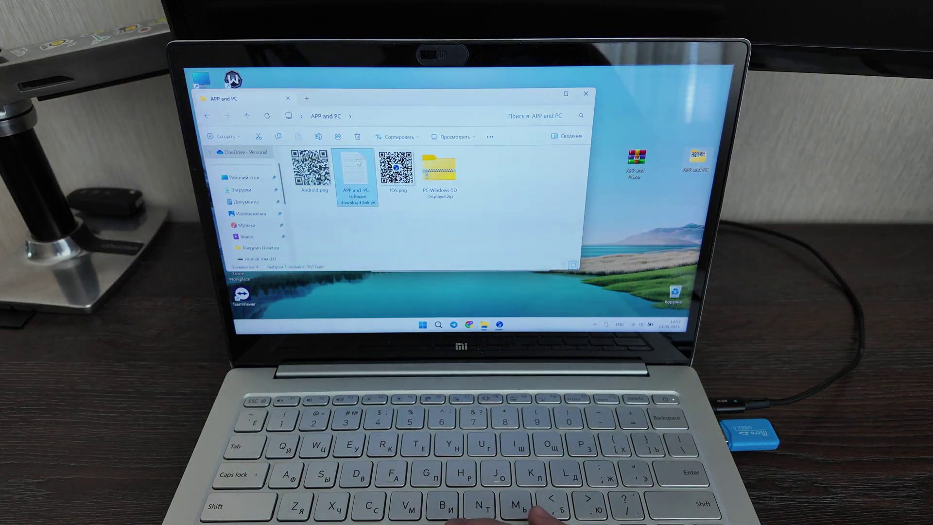
pyautogui.doubleClick(358, 162)
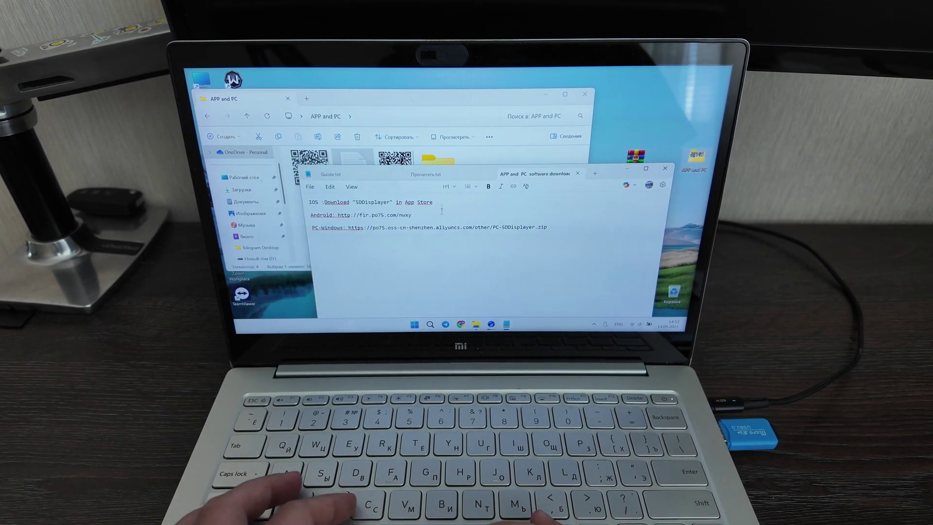
pyautogui.moveTo(547, 226)
pyautogui.mouseDown()
pyautogui.moveTo(378, 252)
pyautogui.moveTo(337, 244)
pyautogui.mouseUp()
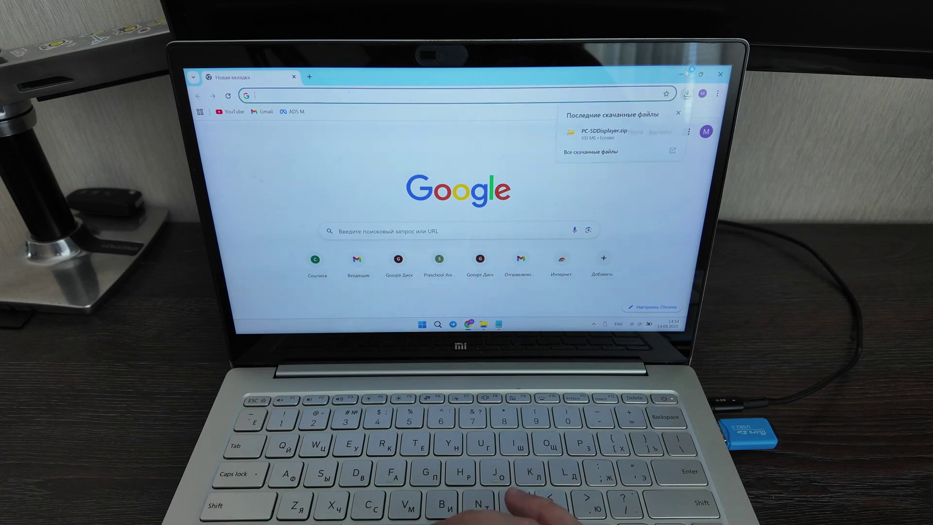
pyautogui.click(682, 73)
pyautogui.click(625, 174)
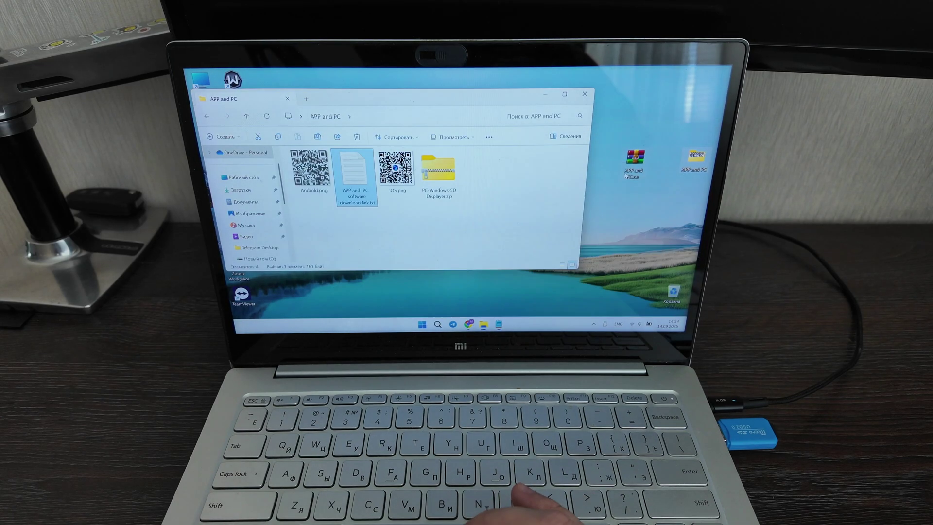
pyautogui.moveTo(380, 97); pyautogui.dragTo(453, 99)
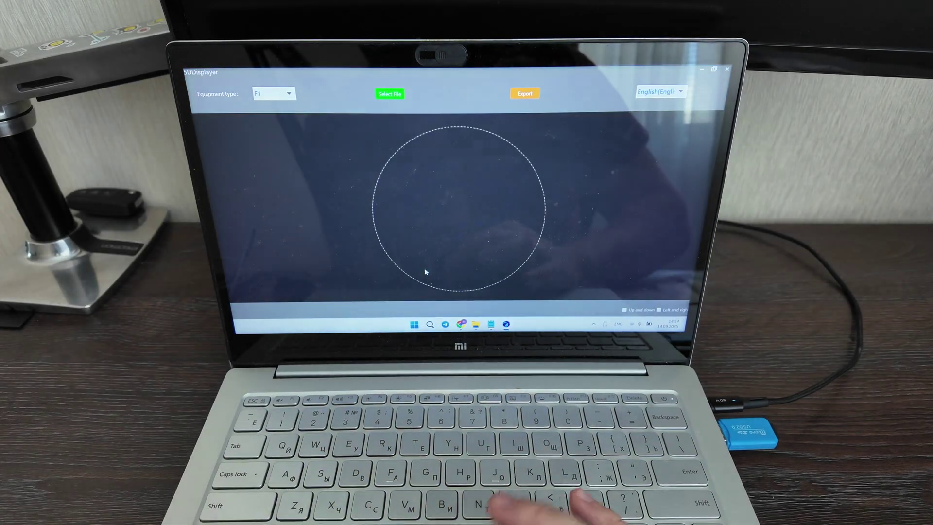
# - Choose F-Mini11 as the equipment type and English as the interface language
pyautogui.click(264, 93)
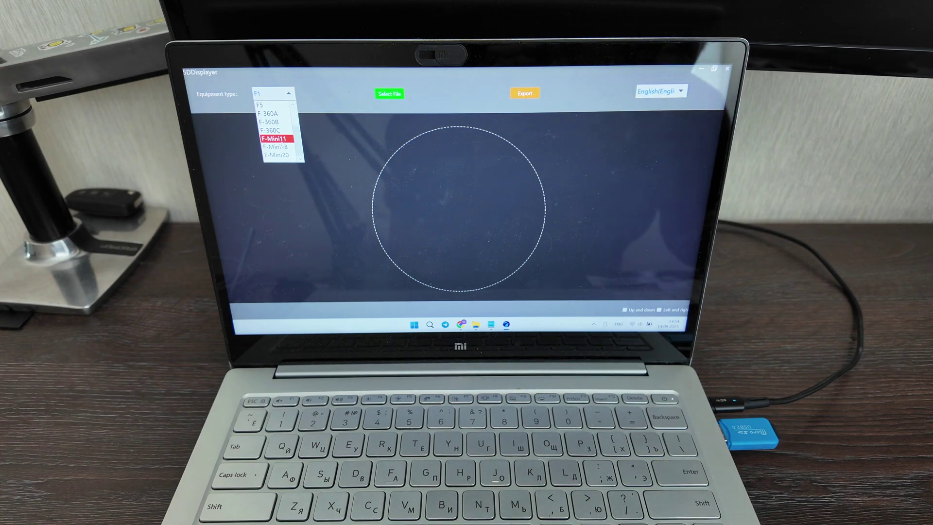
pyautogui.click(277, 138)
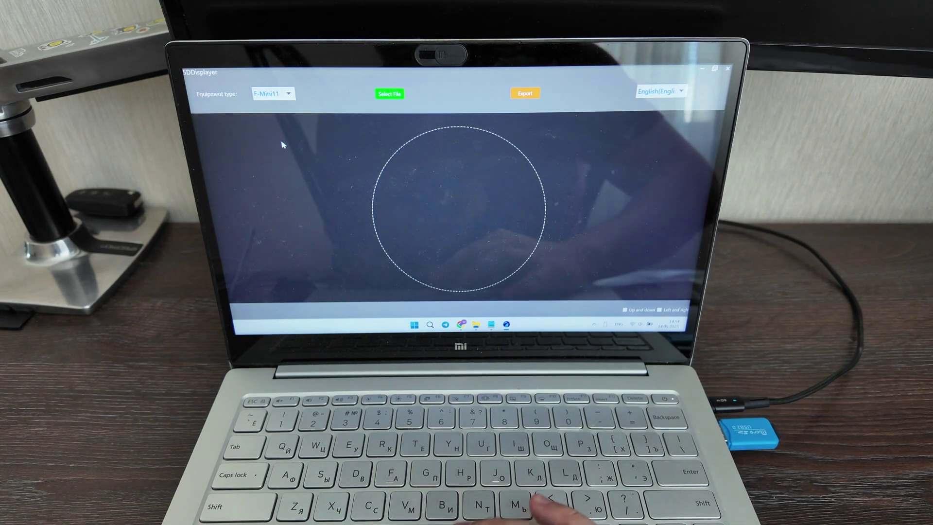
pyautogui.click(657, 91)
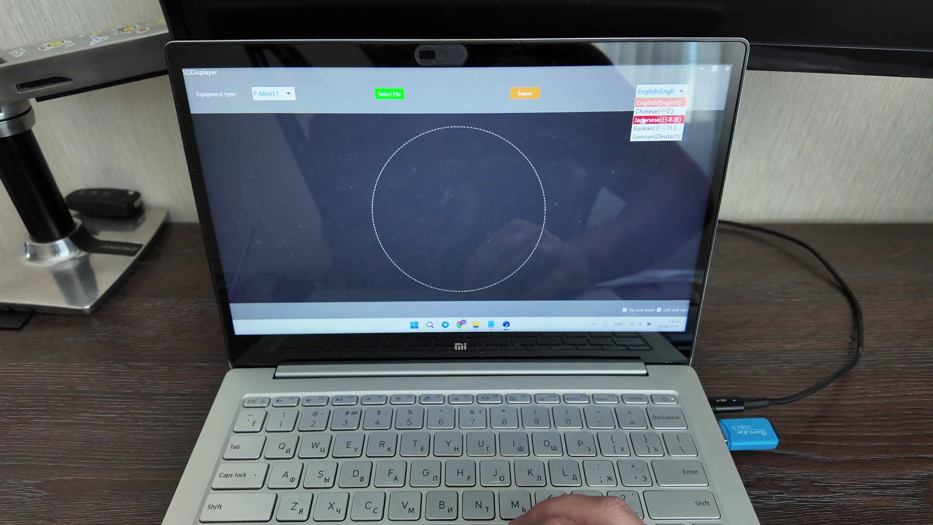
pyautogui.click(605, 105)
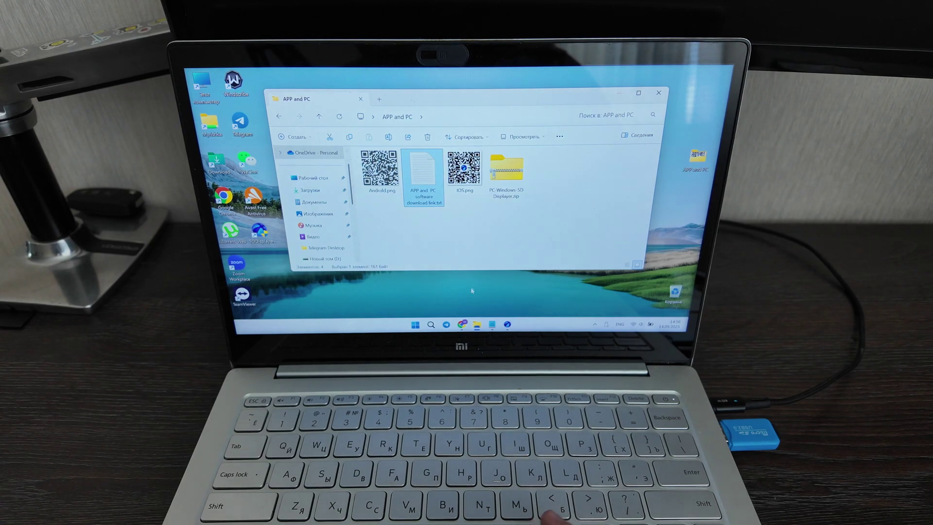
# - Check 03Father Christmas.bin on the SD card, then bring the APP and PC folder forward
pyautogui.moveTo(477, 324)
pyautogui.click(441, 295)
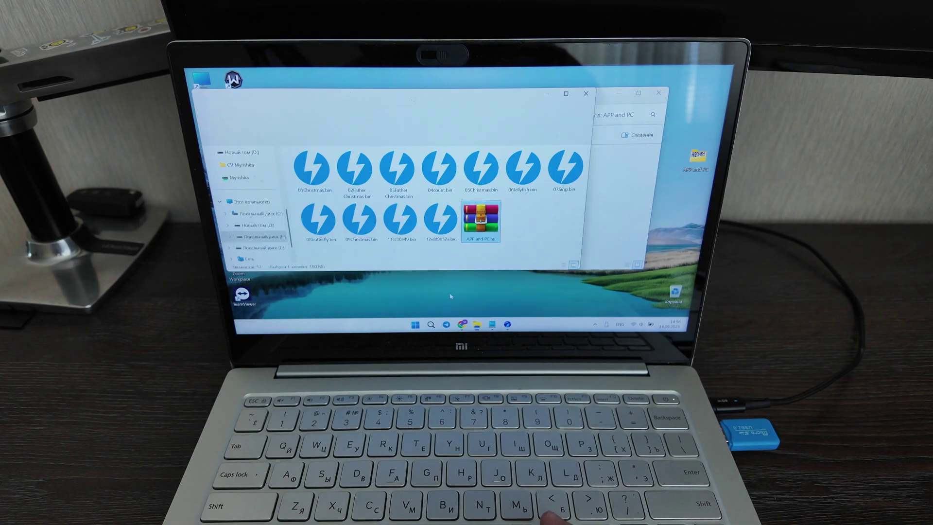
pyautogui.click(397, 178)
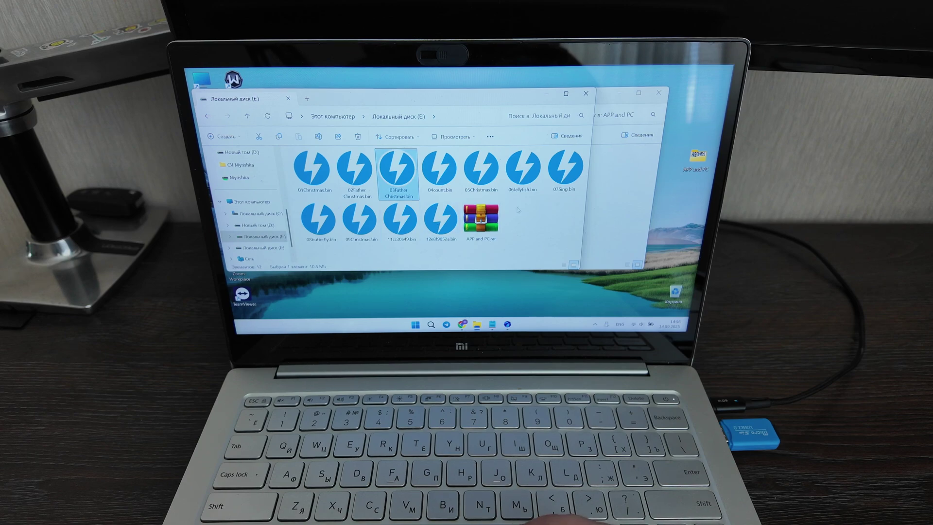
pyautogui.click(592, 193)
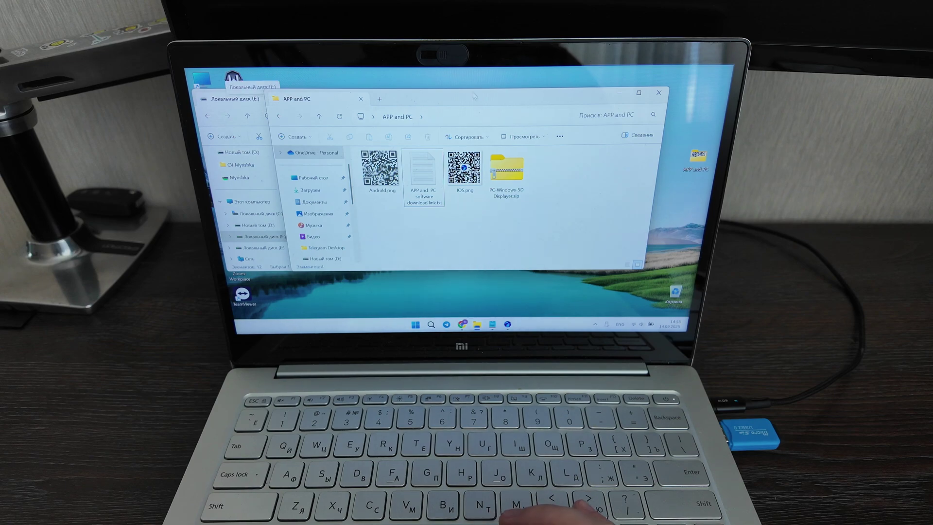
pyautogui.moveTo(466, 100); pyautogui.dragTo(517, 116)
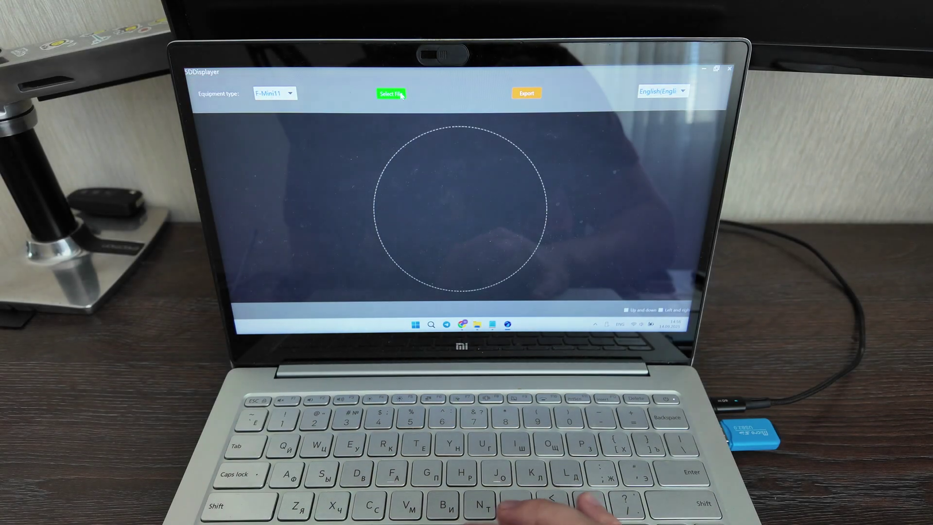
# - Load Android.png from the Desktop and export it to the chosen folder
pyautogui.click(401, 95)
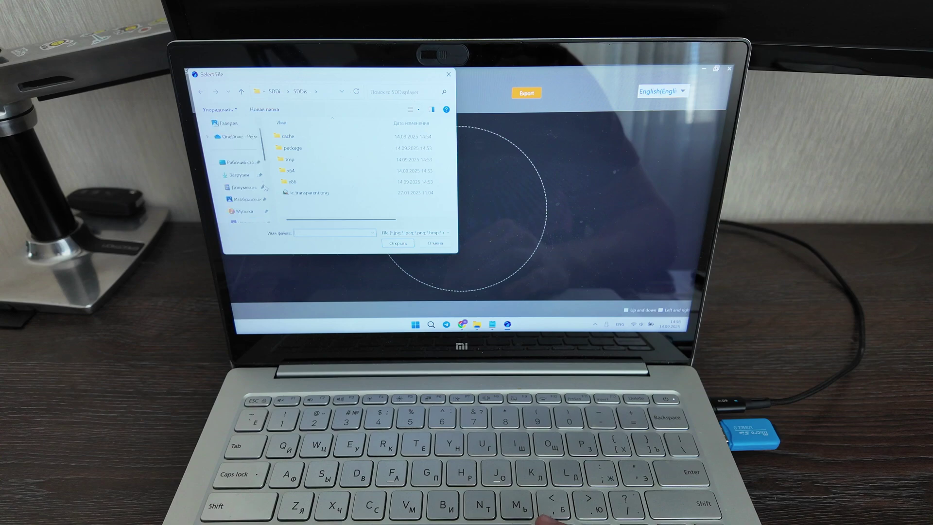
pyautogui.scroll(-2, 264, 189)
pyautogui.scroll(-2, 247, 193)
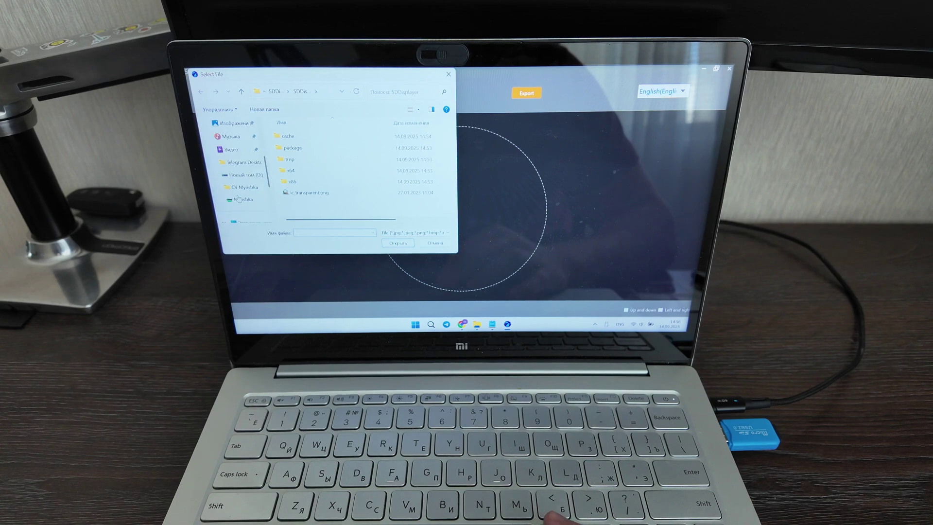
pyautogui.scroll(1, 243, 179)
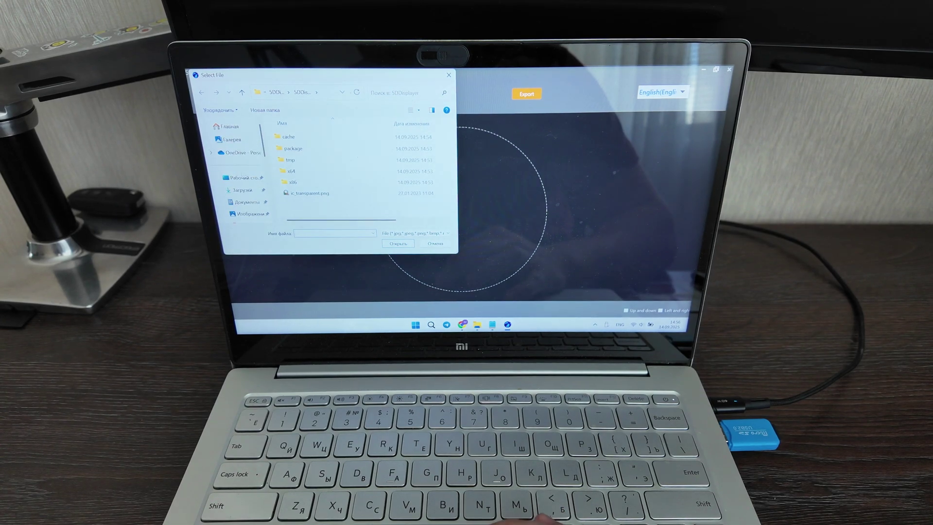
pyautogui.click(241, 179)
pyautogui.doubleClick(341, 142)
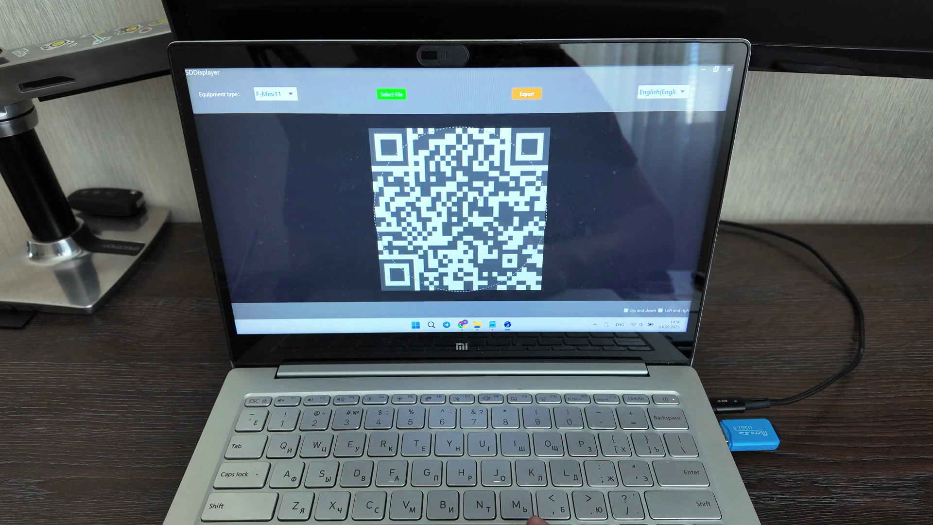
pyautogui.scroll(-2, 477, 197)
pyautogui.scroll(-2, 478, 198)
pyautogui.scroll(-2, 479, 197)
pyautogui.scroll(-2, 480, 198)
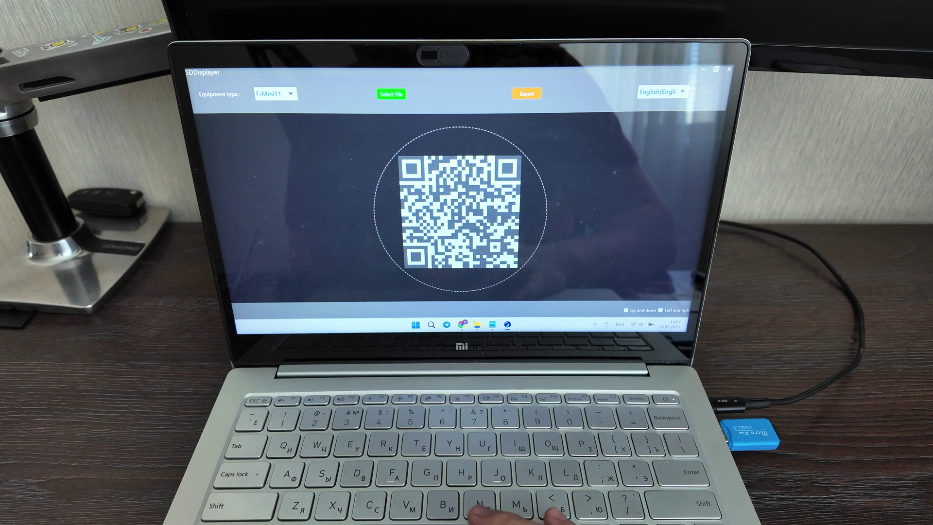
pyautogui.click(526, 94)
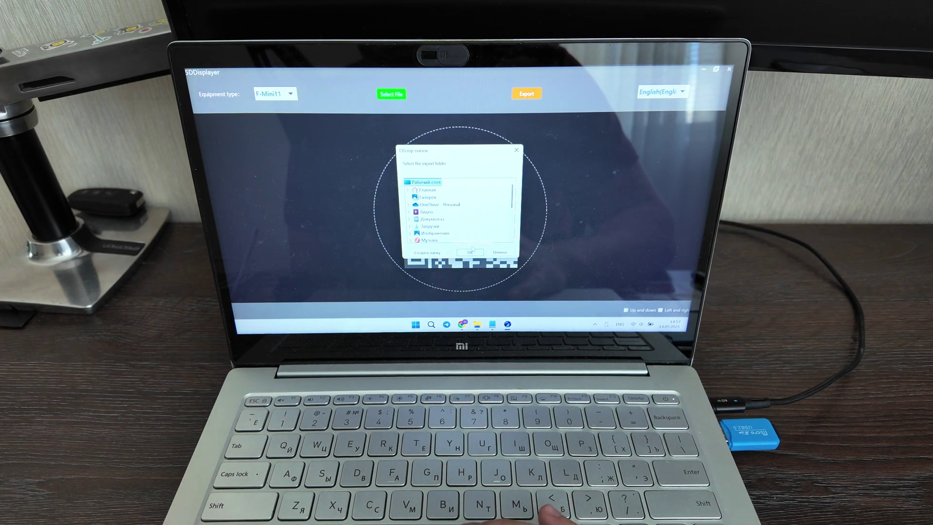
pyautogui.click(472, 249)
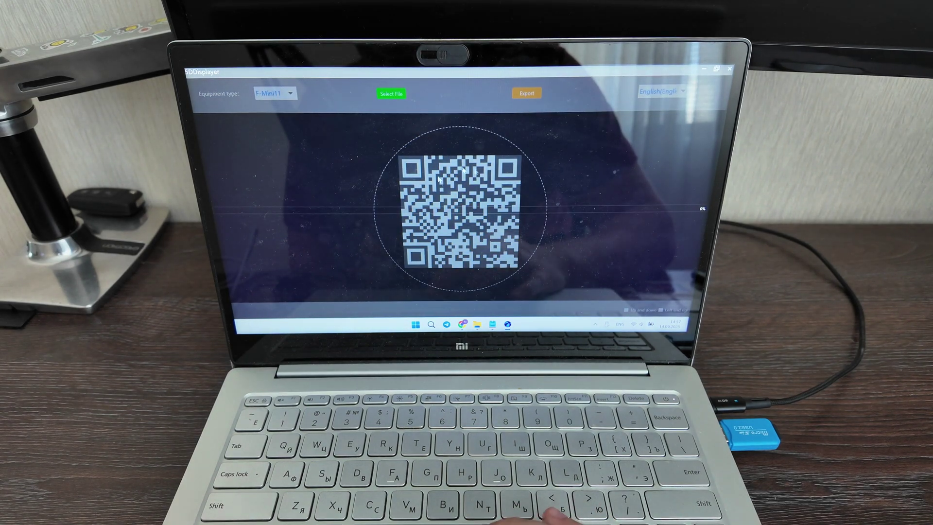
# - Bring the SD card's E: window forward beside SDDisplayer, then safely eject the card
pyautogui.click(711, 70)
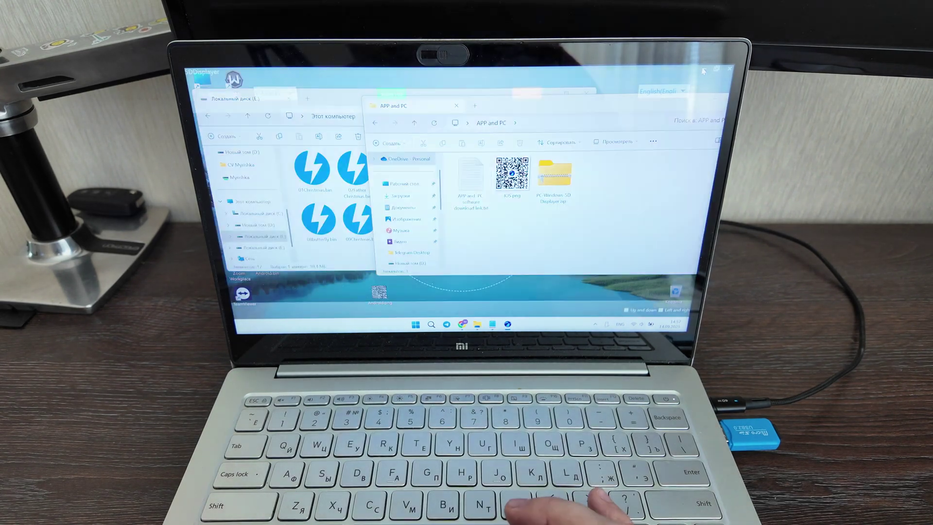
pyautogui.click(505, 96)
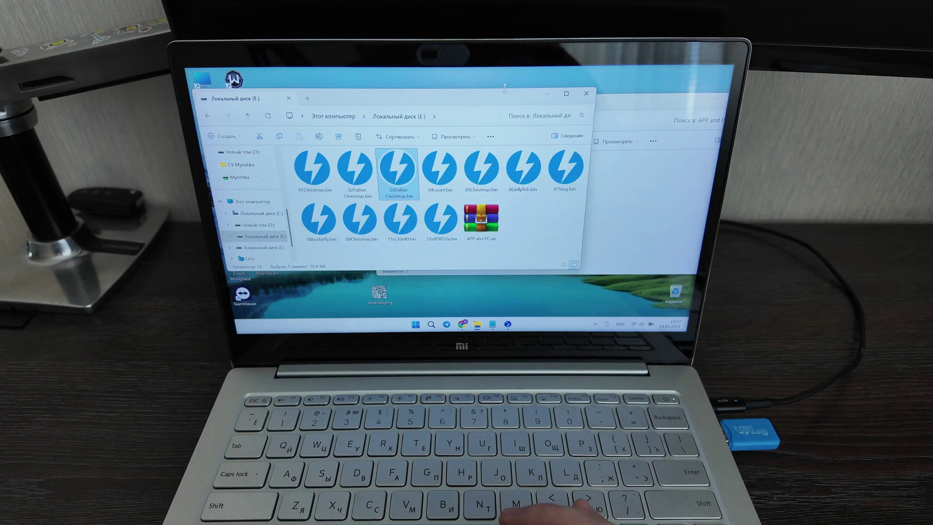
pyautogui.moveTo(379, 102); pyautogui.dragTo(492, 106)
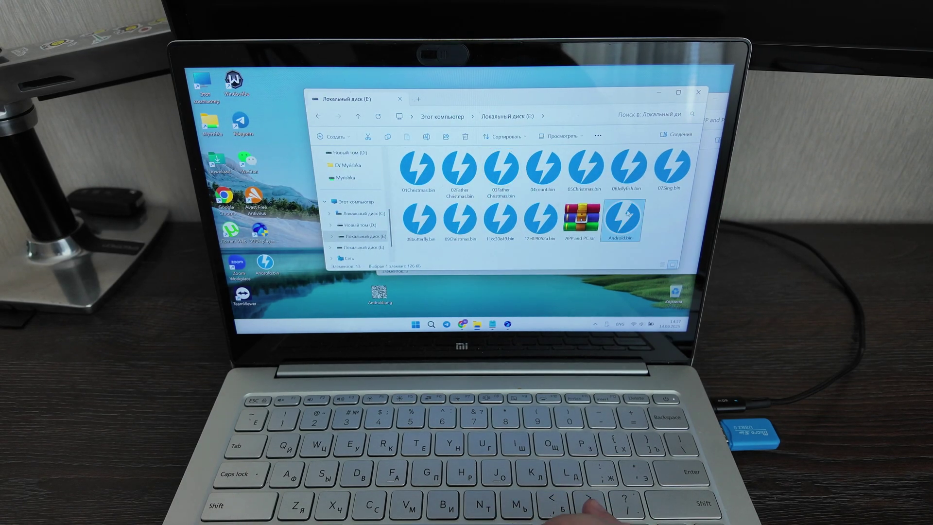
pyautogui.click(607, 323)
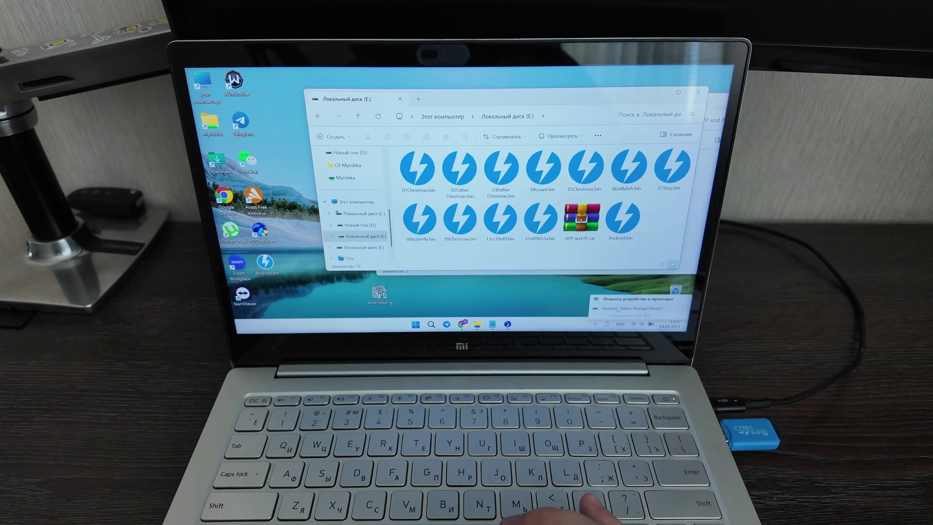
pyautogui.click(618, 306)
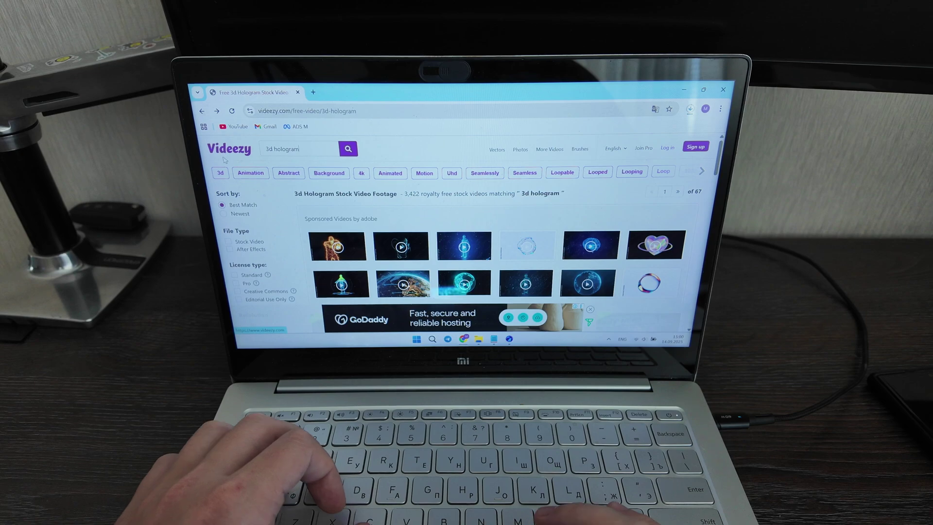
pyautogui.scroll(-3, 424, 221)
pyautogui.scroll(-3, 424, 220)
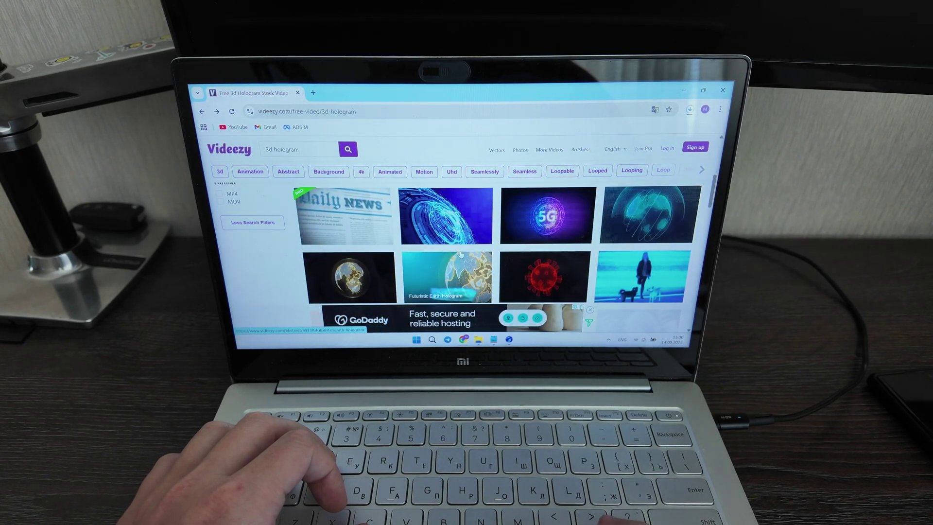
pyautogui.scroll(-2, 446, 276)
pyautogui.scroll(3, 446, 240)
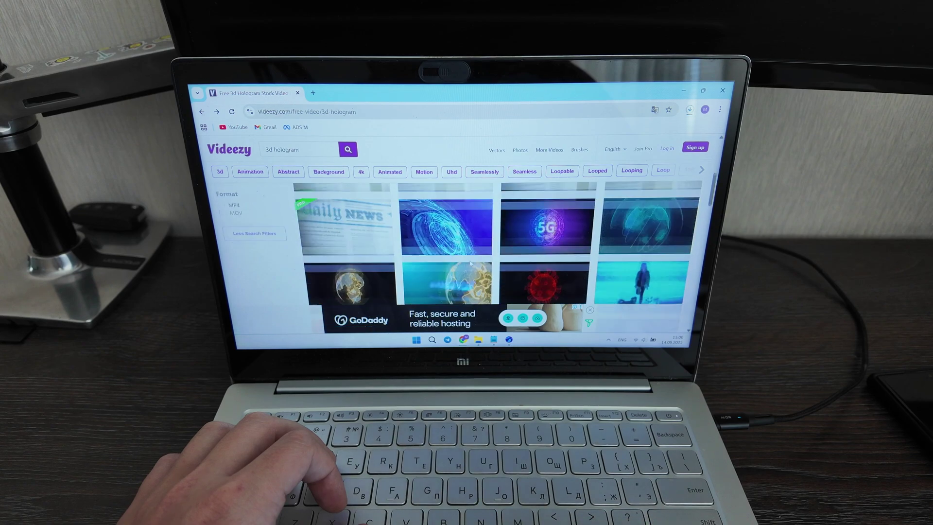
pyautogui.scroll(3, 445, 241)
pyautogui.scroll(2, 459, 255)
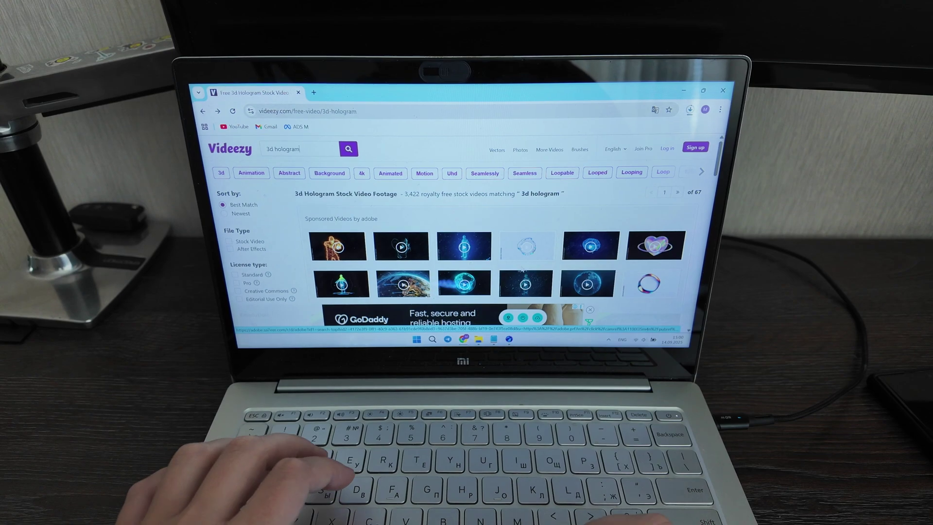
pyautogui.scroll(-5, 470, 264)
pyautogui.scroll(-3, 523, 241)
pyautogui.scroll(-3, 524, 241)
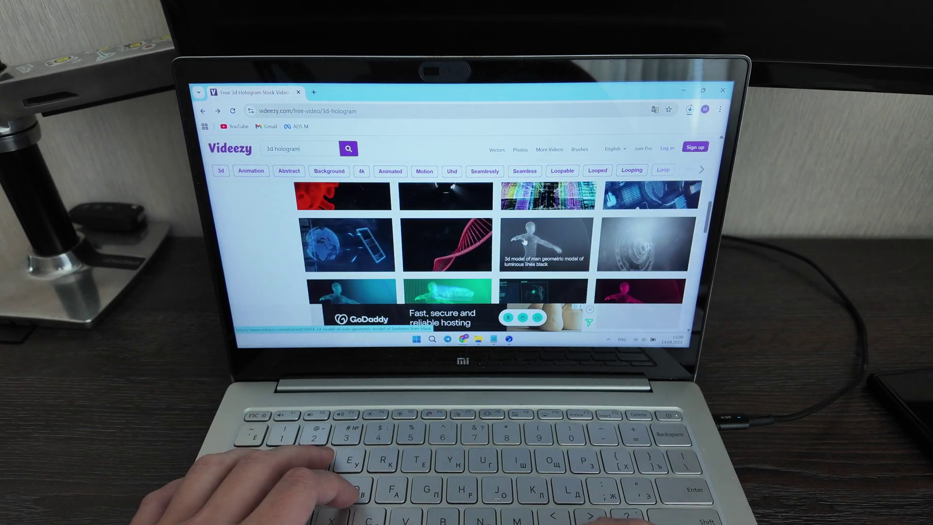
pyautogui.scroll(2, 459, 237)
pyautogui.scroll(-5, 561, 260)
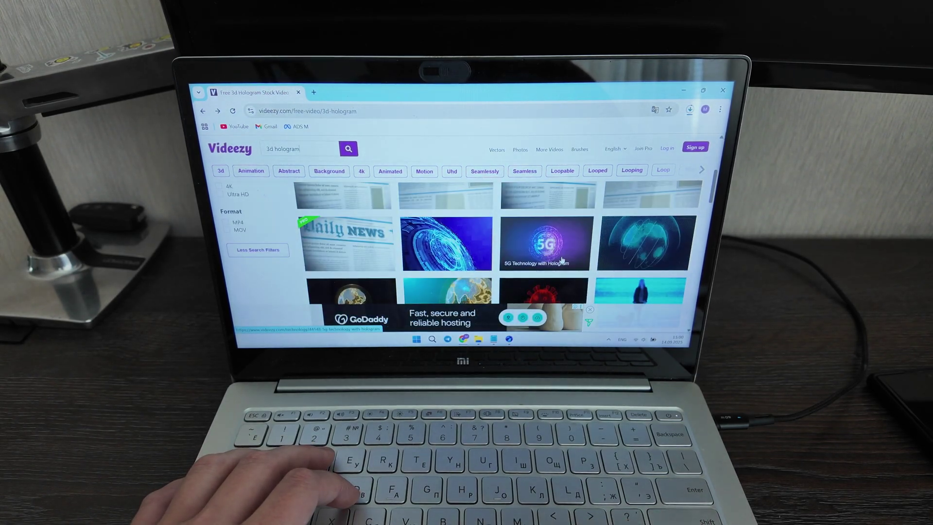
pyautogui.scroll(5, 510, 248)
pyautogui.scroll(-2, 435, 222)
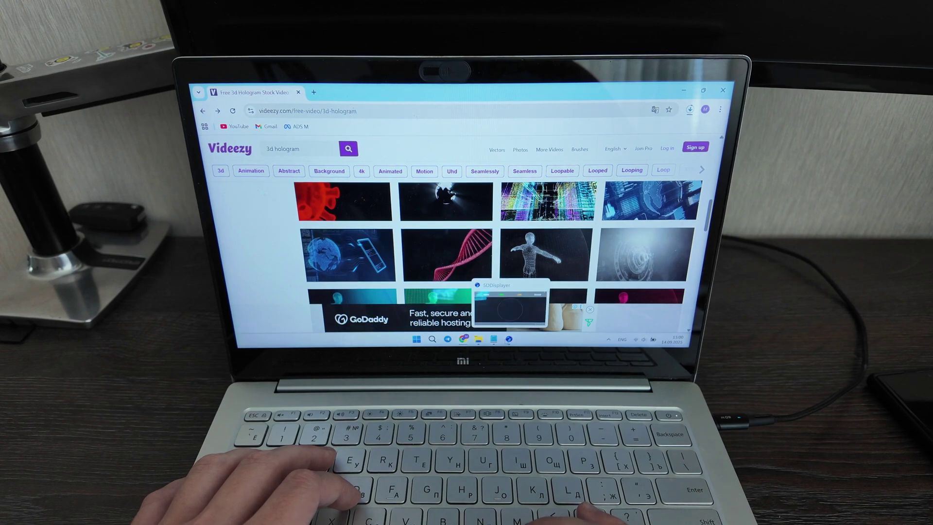
# - Bring the SDDisplayer window back from the taskbar
pyautogui.click(509, 338)
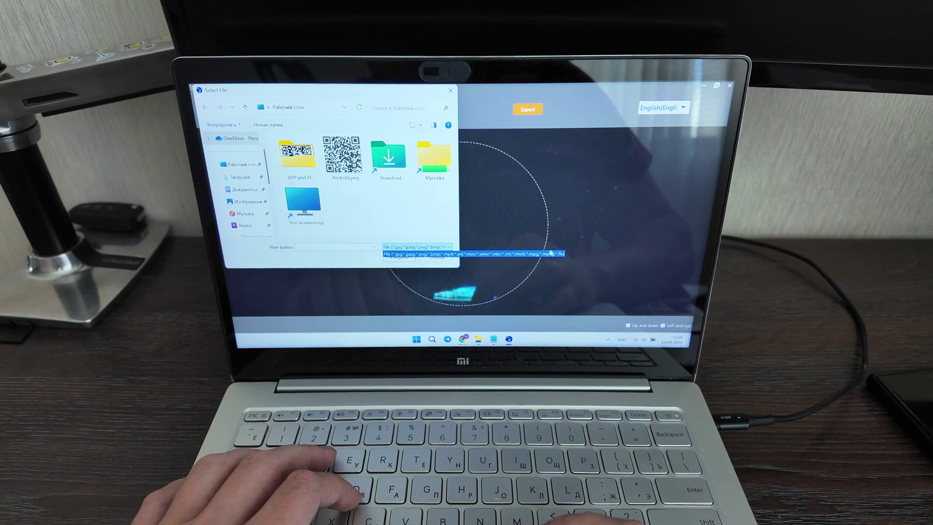
# - Cancel SDDisplayer's file picker and open the Digital Hologram Of DNA Double Helix Rotating page
pyautogui.press('Escape')
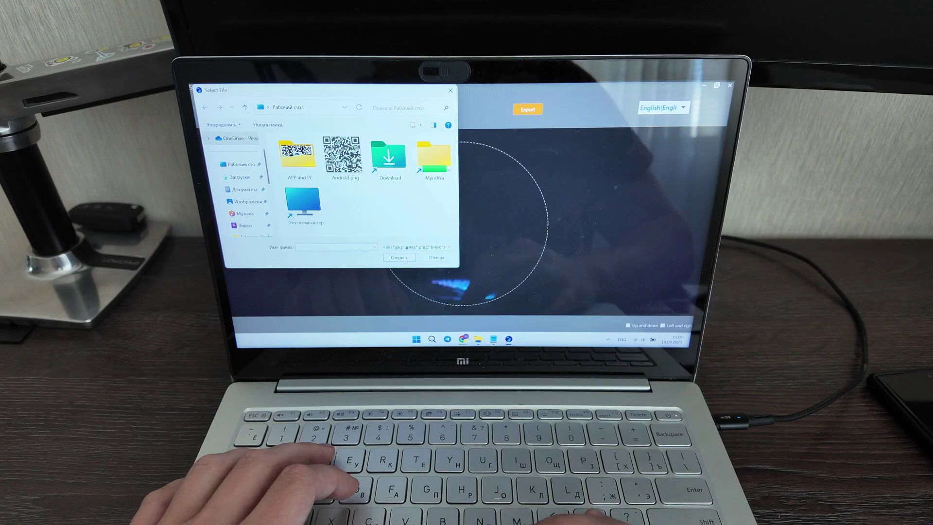
pyautogui.press('Escape')
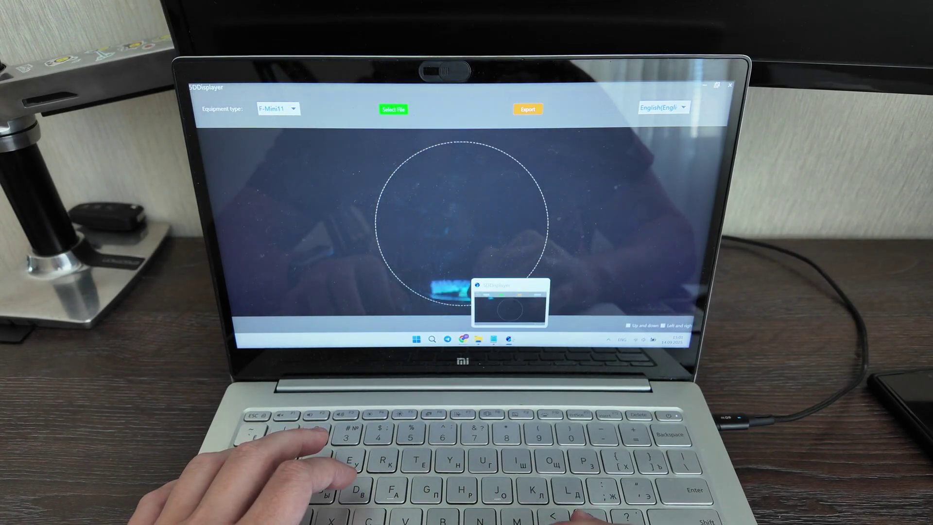
pyautogui.click(509, 339)
pyautogui.click(451, 269)
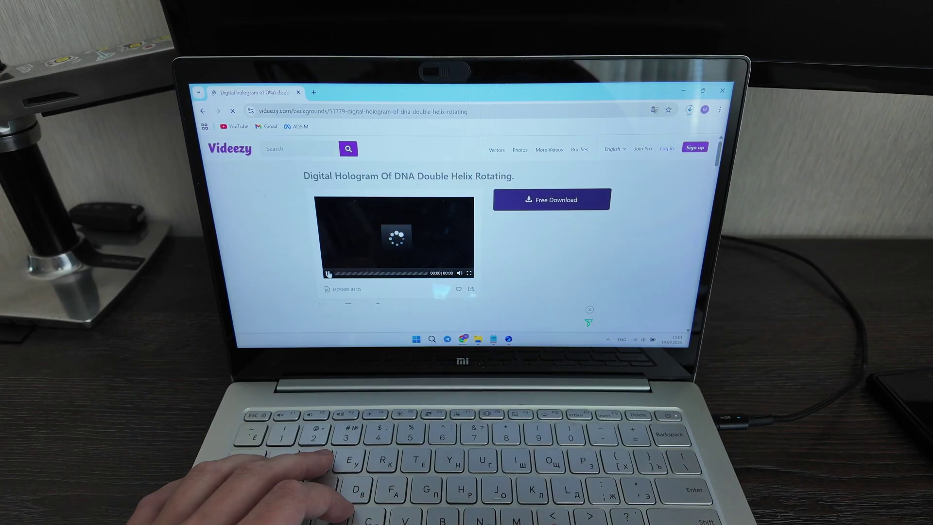
# - Start the free DNA helix video download, dismiss the countdown popup, and minimize Chrome
pyautogui.click(557, 202)
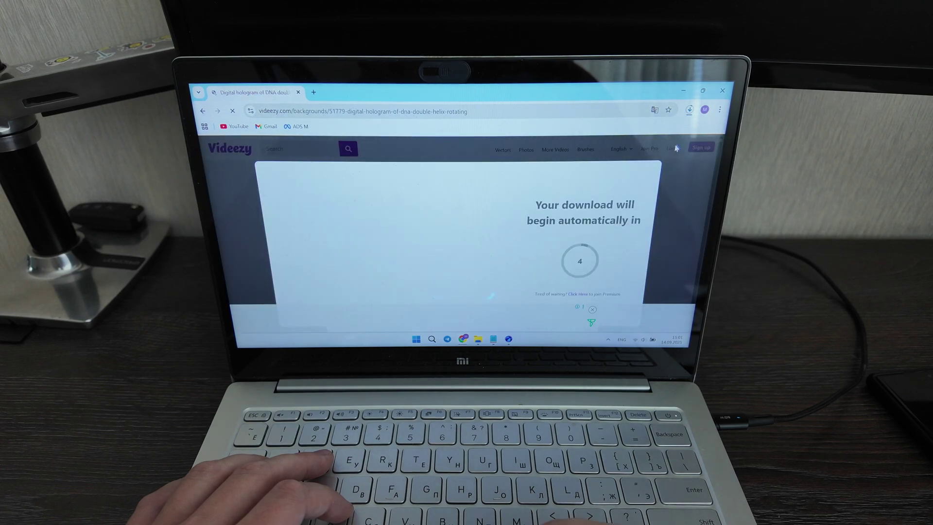
pyautogui.click(655, 153)
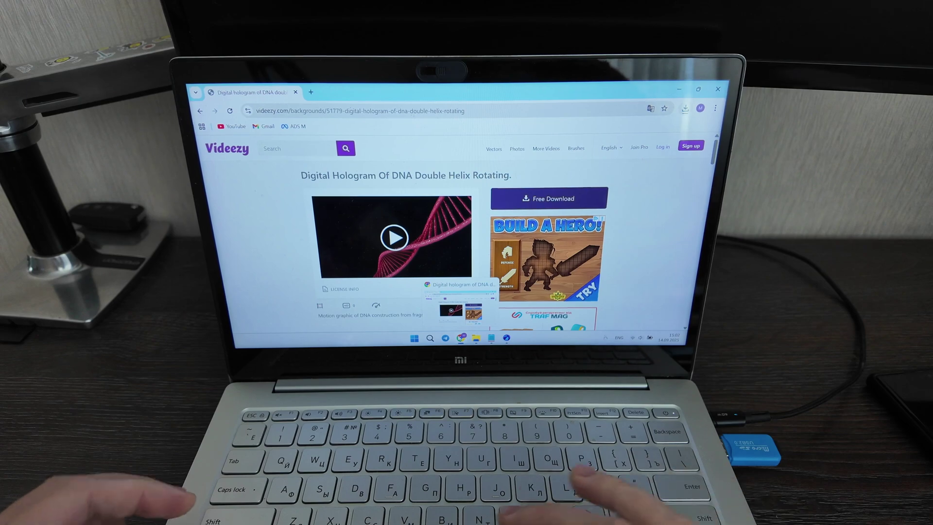
pyautogui.click(678, 88)
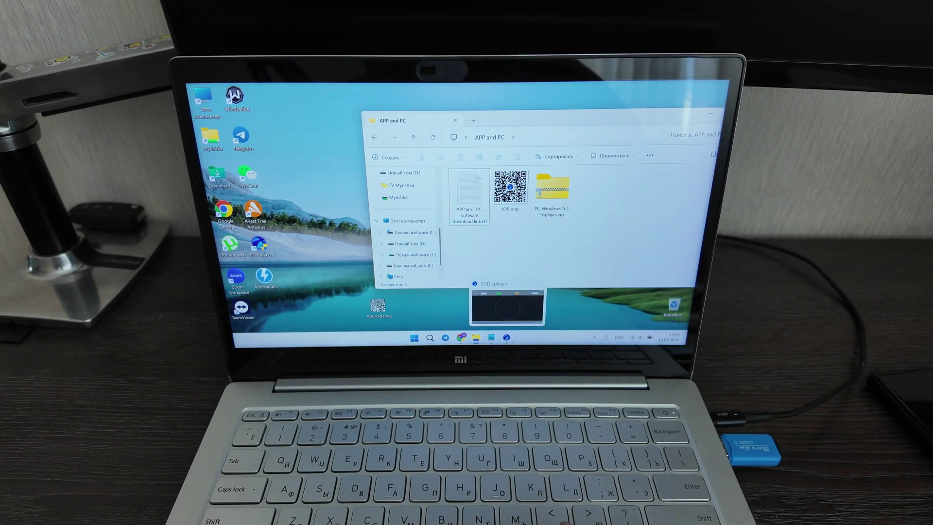
# - Load the downloaded DNA helix video from Downloads into SDDisplayer
pyautogui.click(506, 337)
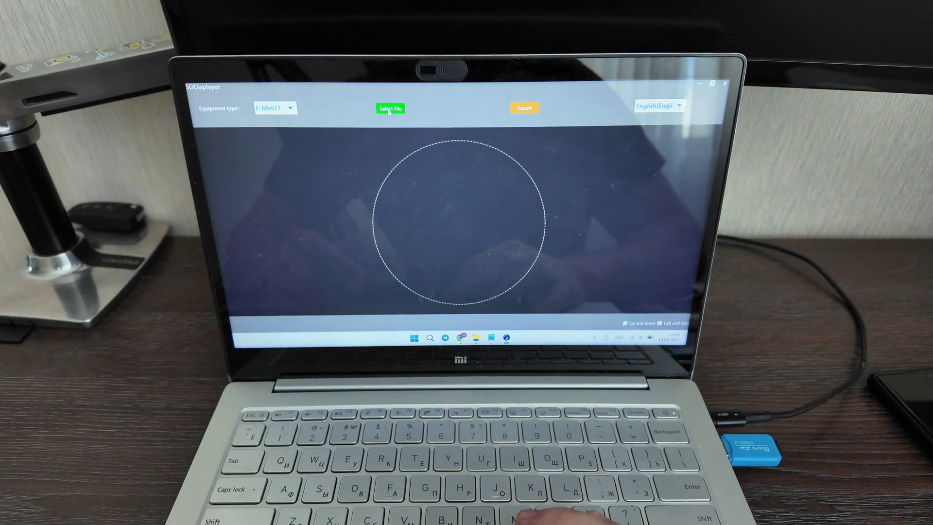
pyautogui.click(389, 108)
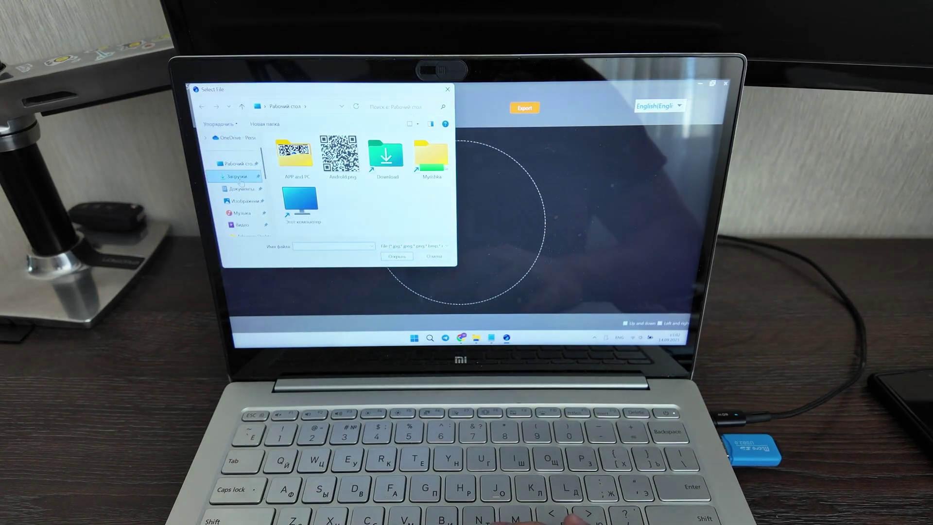
pyautogui.doubleClick(299, 169)
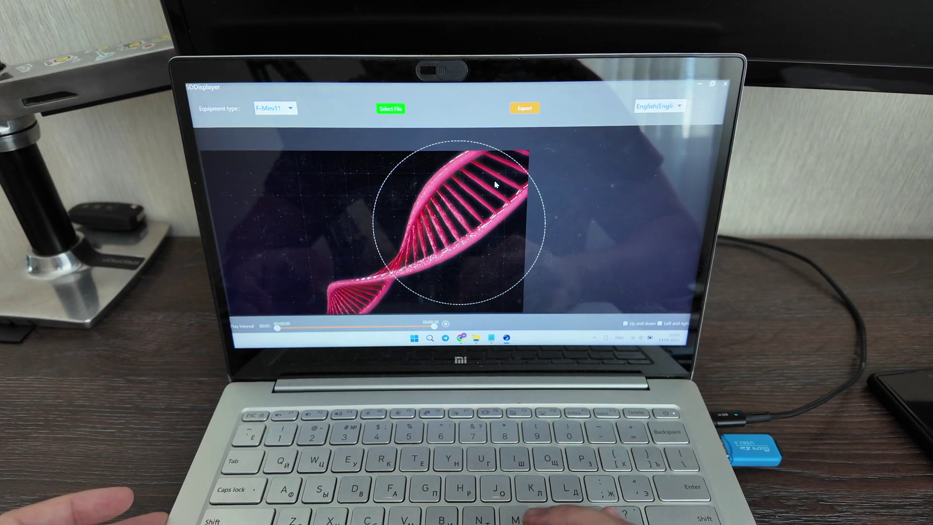
# - Shift the helix video right within the circle and export it as a .bin file
pyautogui.moveTo(495, 185); pyautogui.dragTo(546, 175)
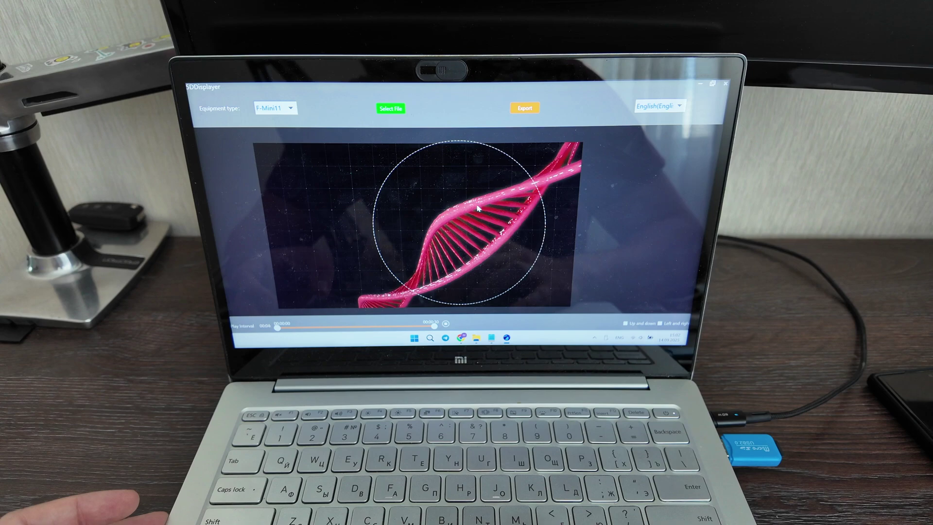
pyautogui.scroll(2, 511, 215)
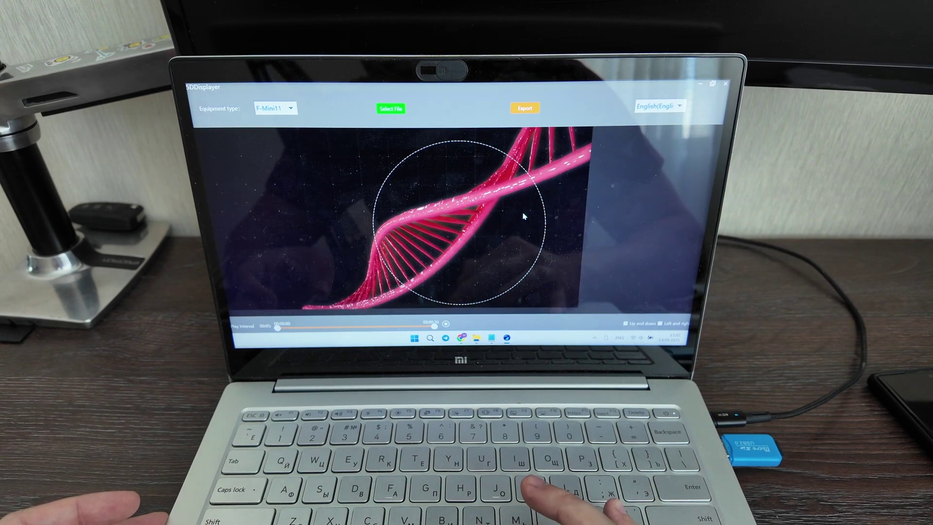
pyautogui.scroll(2, 524, 216)
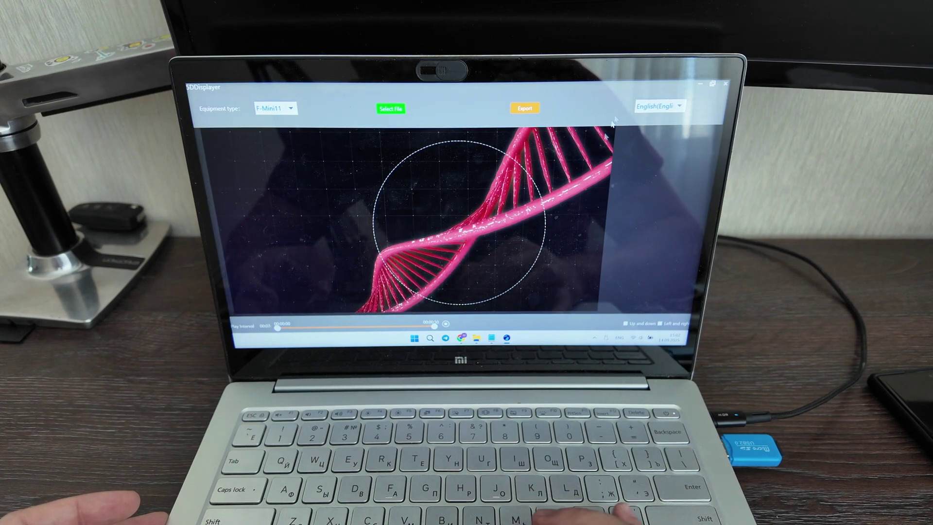
pyautogui.click(523, 109)
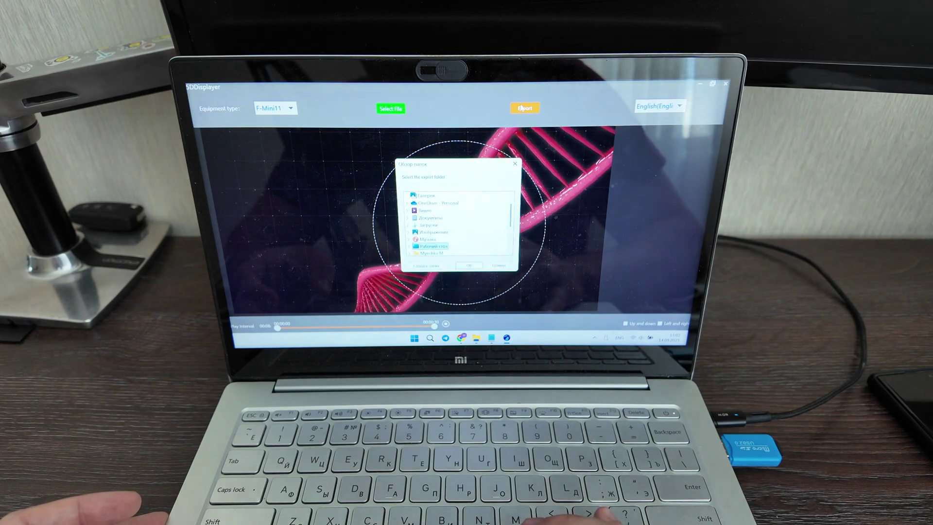
pyautogui.click(472, 265)
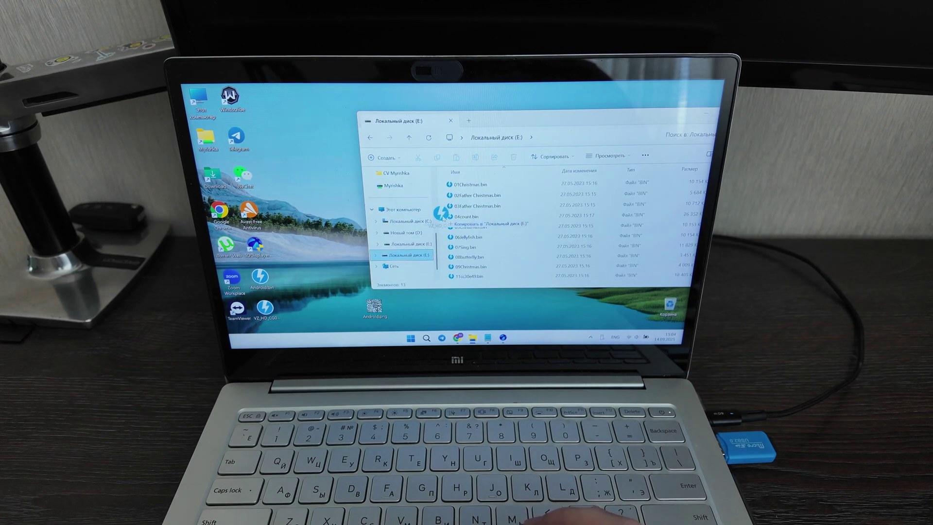
# - Paste VZ_HD_CG00.bin onto drive E:, close its window, and eject the SD card
pyautogui.hotkey('ctrl', 'v')
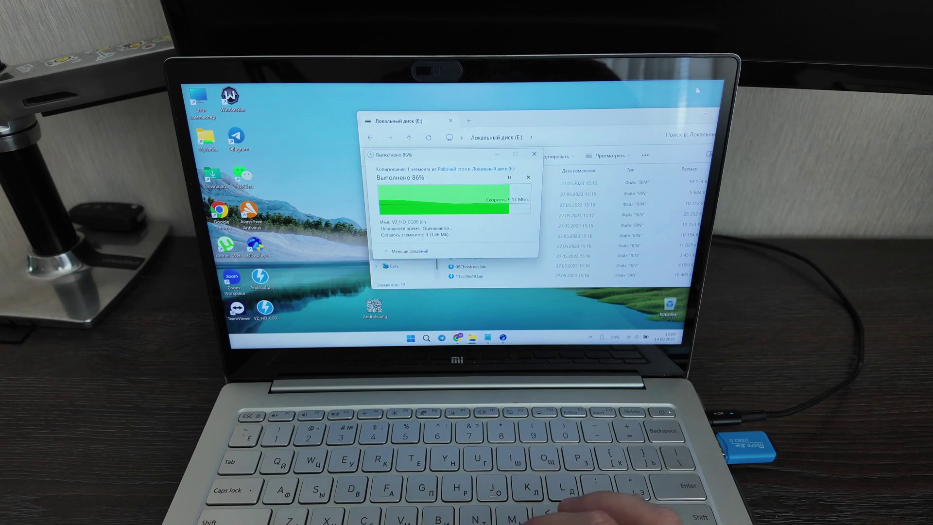
pyautogui.moveTo(674, 120); pyautogui.dragTo(592, 125)
pyautogui.click(660, 118)
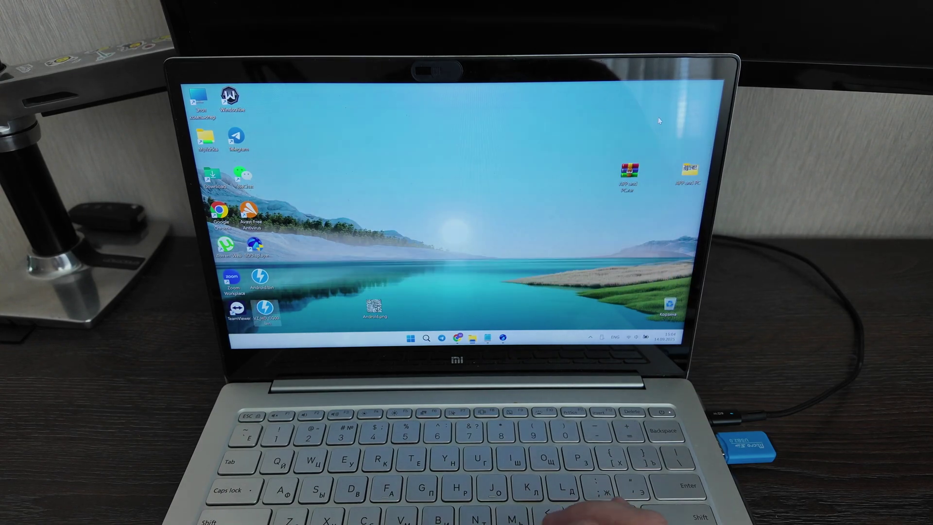
pyautogui.click(609, 323)
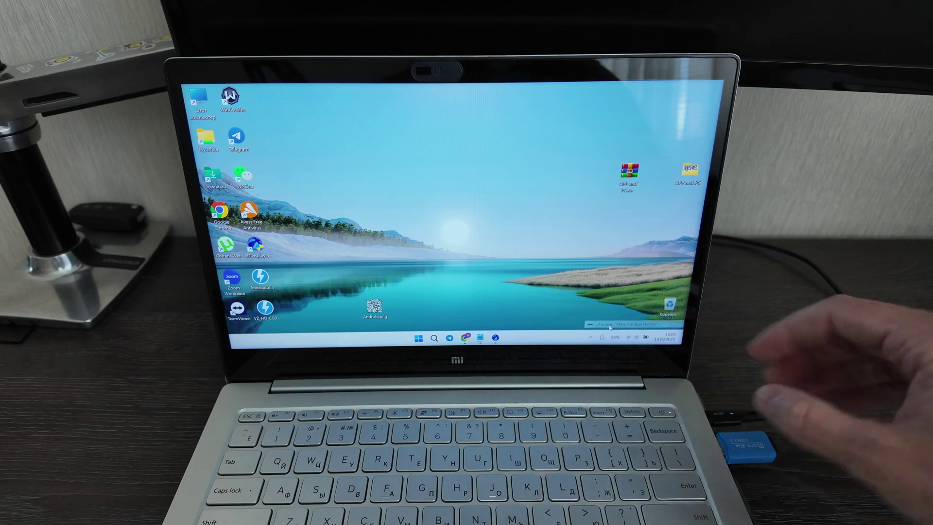